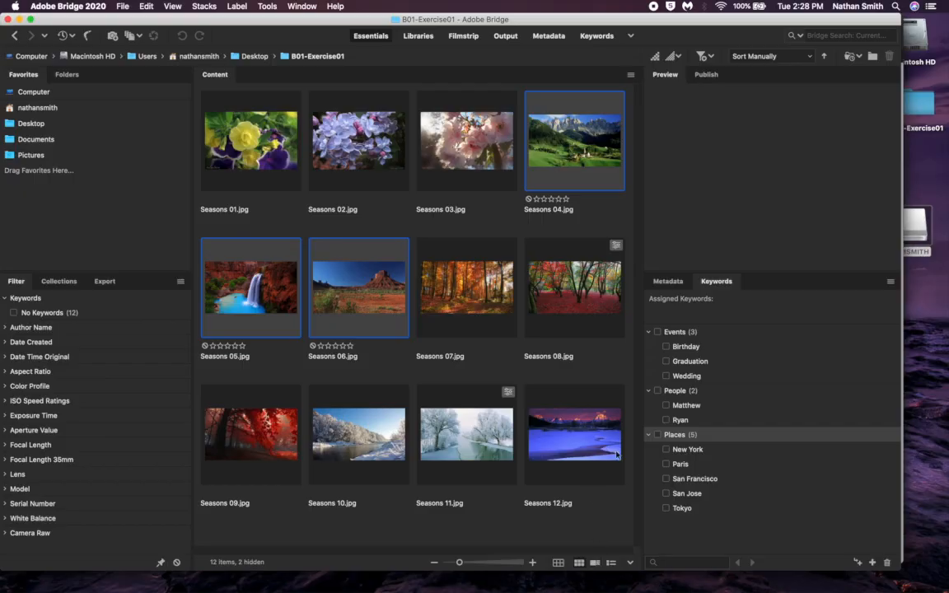
- Switch the right panel from the keyword list to the Metadata fields
{"action": "left_click", "coordinate": [302, 7]}
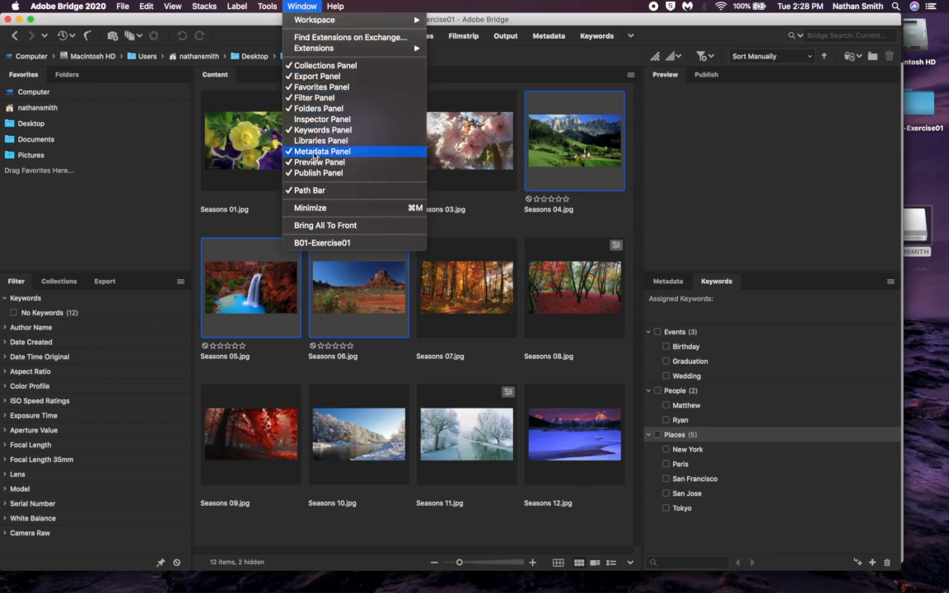
{"action": "key", "text": "Escape"}
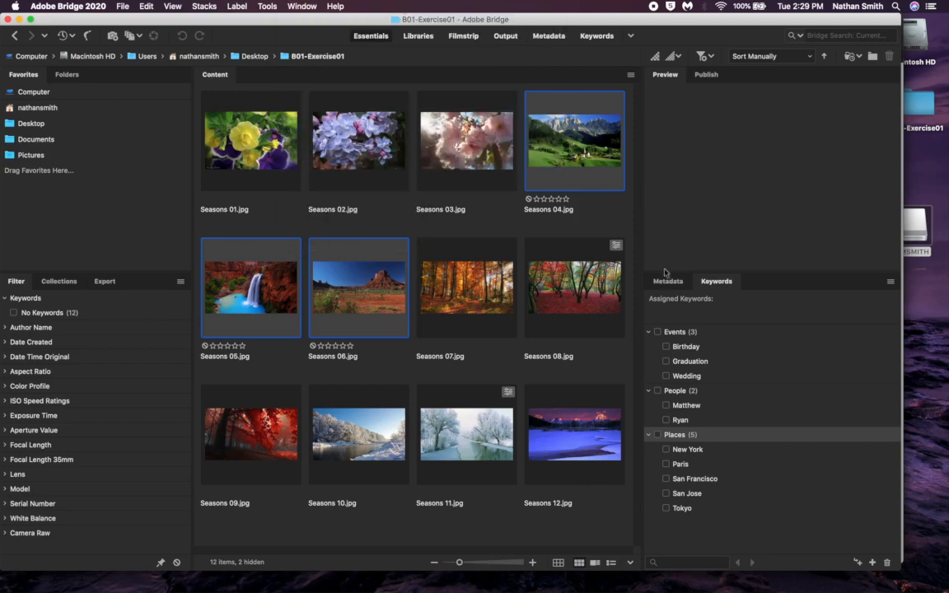
{"action": "left_click", "coordinate": [667, 281]}
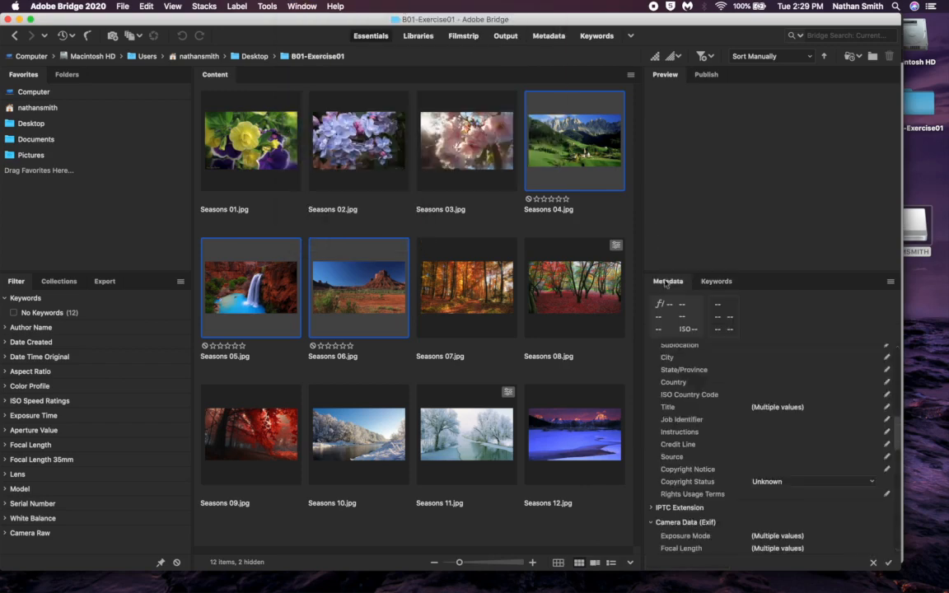
{"action": "scroll", "coordinate": [746, 379], "scroll_direction": "up", "scroll_amount": 5}
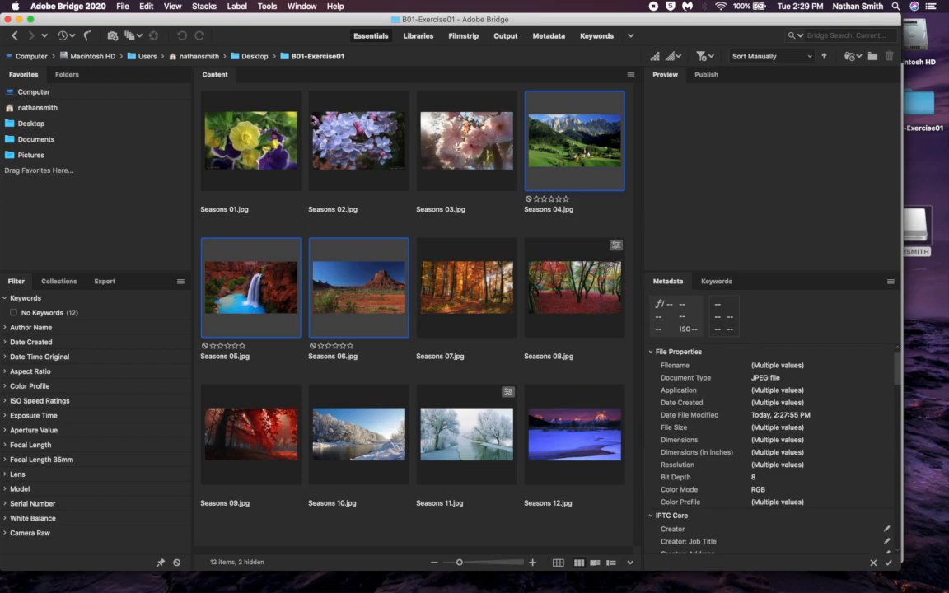
- Select only Seasons 01.jpg to preview it and review its metadata
{"action": "left_click", "coordinate": [251, 140]}
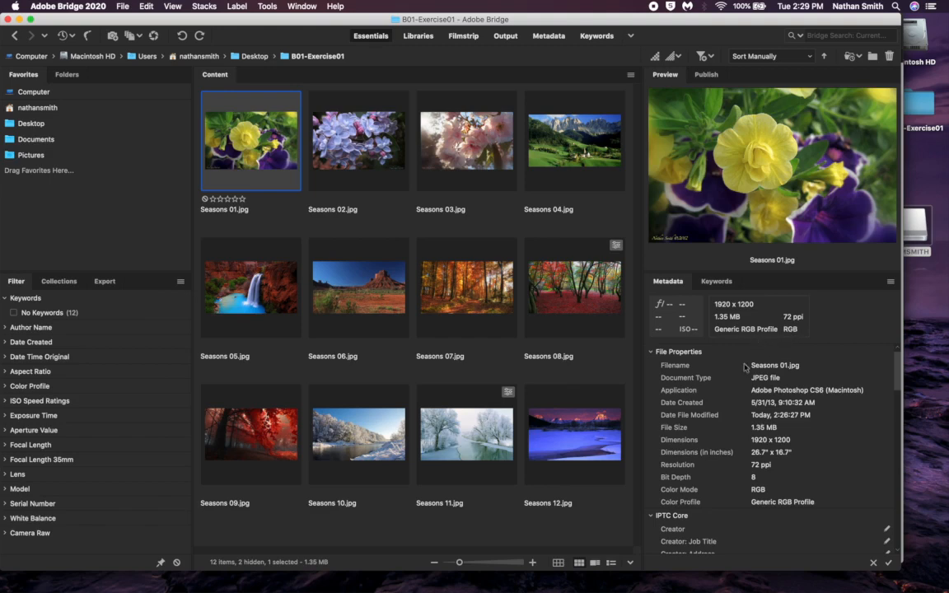
{"action": "scroll", "coordinate": [745, 366], "scroll_direction": "down", "scroll_amount": 5}
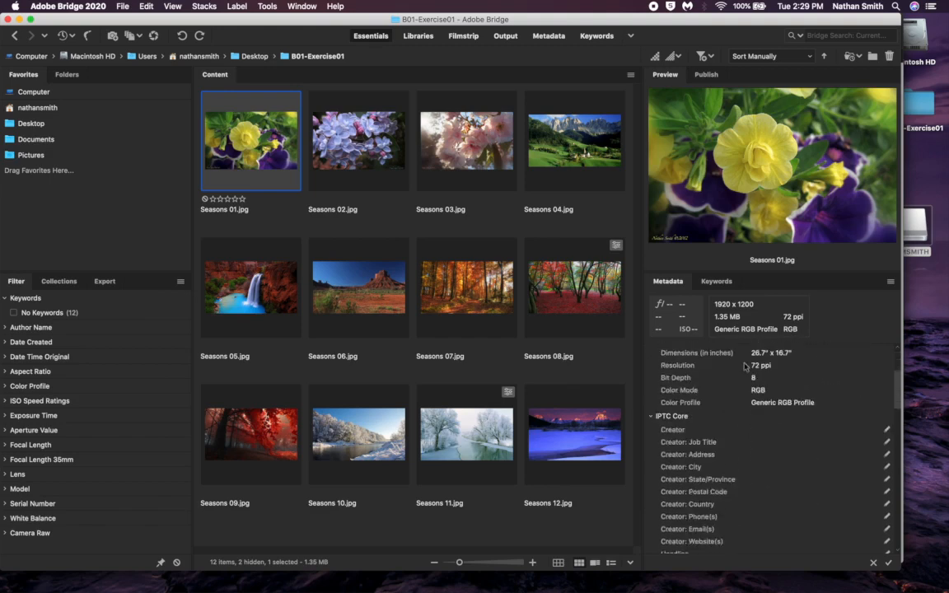
{"action": "scroll", "coordinate": [745, 366], "scroll_direction": "down", "scroll_amount": 5}
{"action": "scroll", "coordinate": [745, 366], "scroll_direction": "down", "scroll_amount": 5}
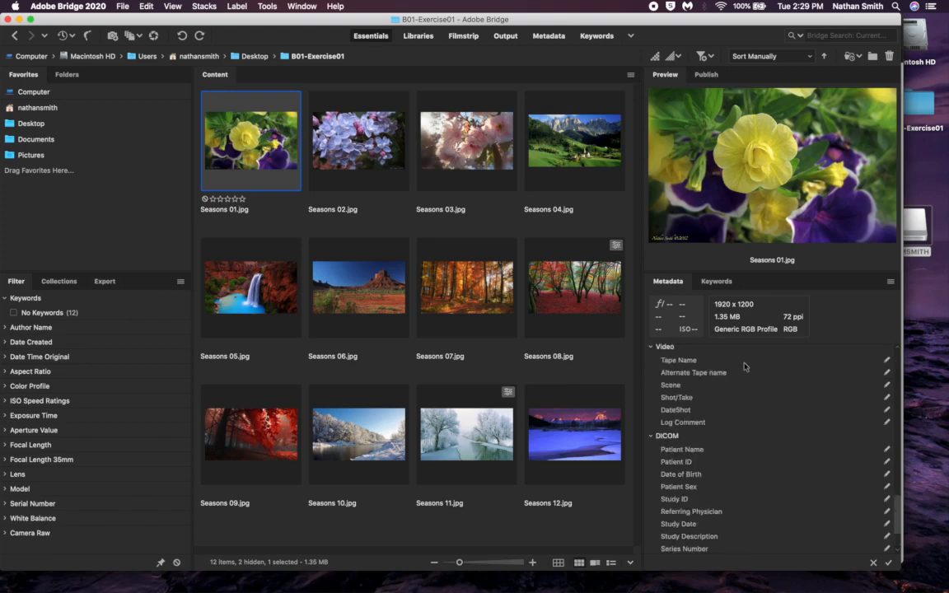
{"action": "scroll", "coordinate": [745, 366], "scroll_direction": "up", "scroll_amount": 3}
{"action": "scroll", "coordinate": [745, 366], "scroll_direction": "up", "scroll_amount": 3}
{"action": "scroll", "coordinate": [745, 366], "scroll_direction": "up", "scroll_amount": 5}
{"action": "scroll", "coordinate": [745, 365], "scroll_direction": "up", "scroll_amount": 5}
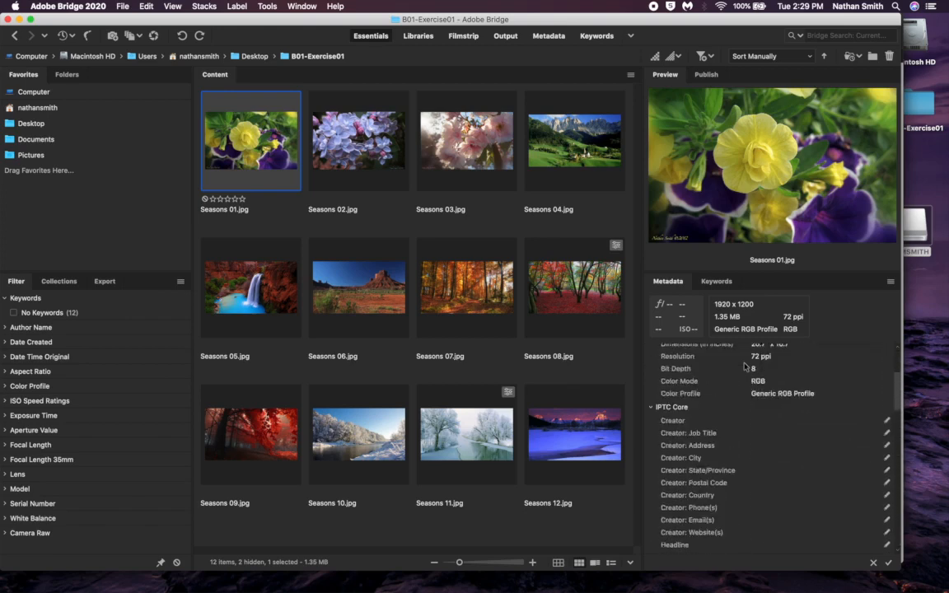
{"action": "scroll", "coordinate": [744, 366], "scroll_direction": "down", "scroll_amount": 4}
{"action": "scroll", "coordinate": [745, 366], "scroll_direction": "down", "scroll_amount": 3}
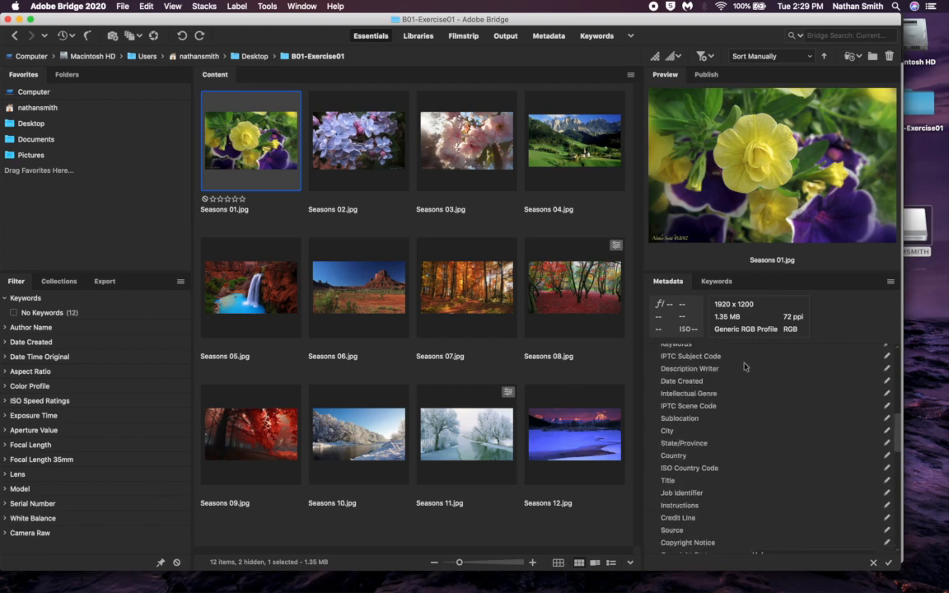
{"action": "scroll", "coordinate": [745, 366], "scroll_direction": "down", "scroll_amount": 3}
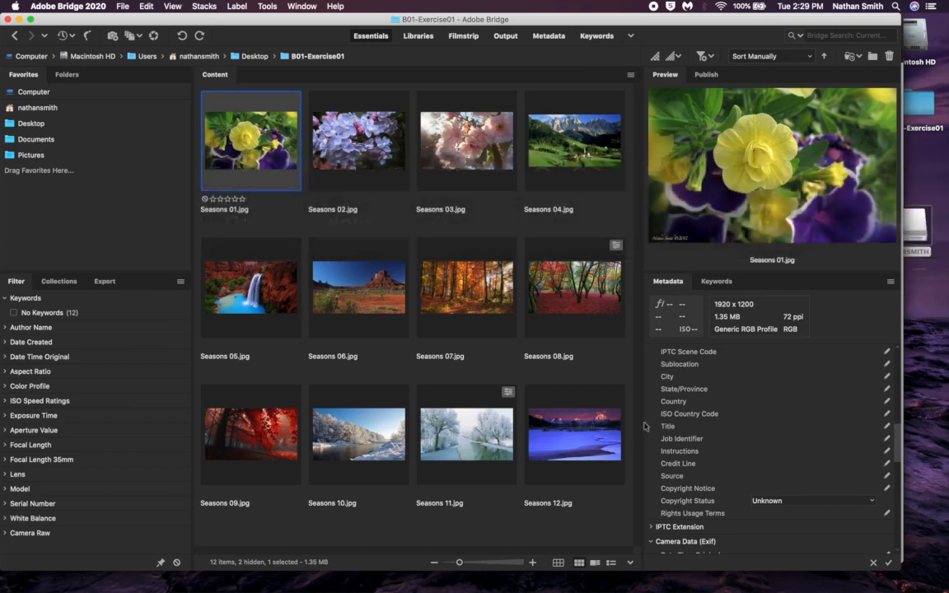
- Give all twelve Seasons photos the copyright notice "Nathan Smith" with status Copyrighted
{"action": "left_click", "coordinate": [599, 445], "text": "shift"}
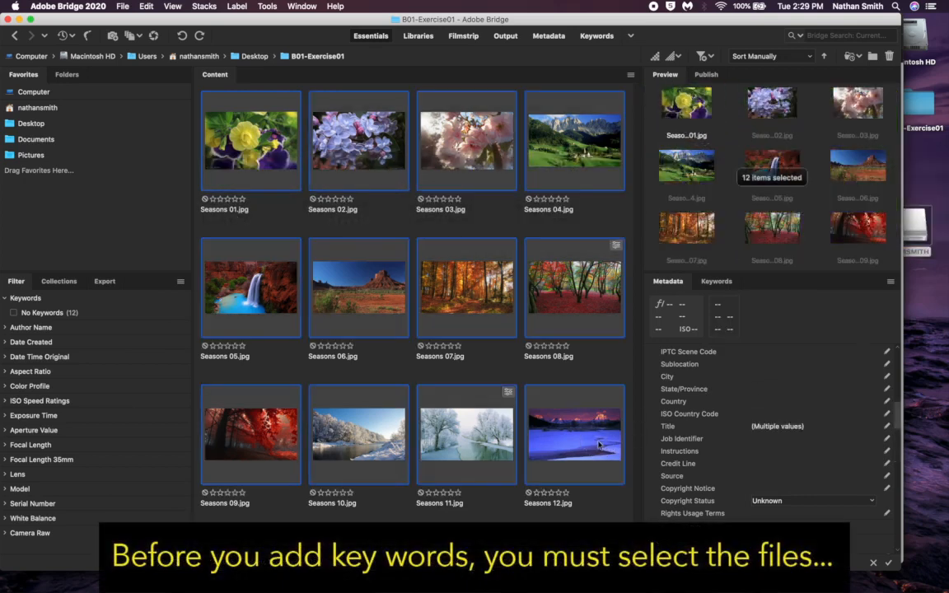
{"action": "left_click", "coordinate": [771, 488]}
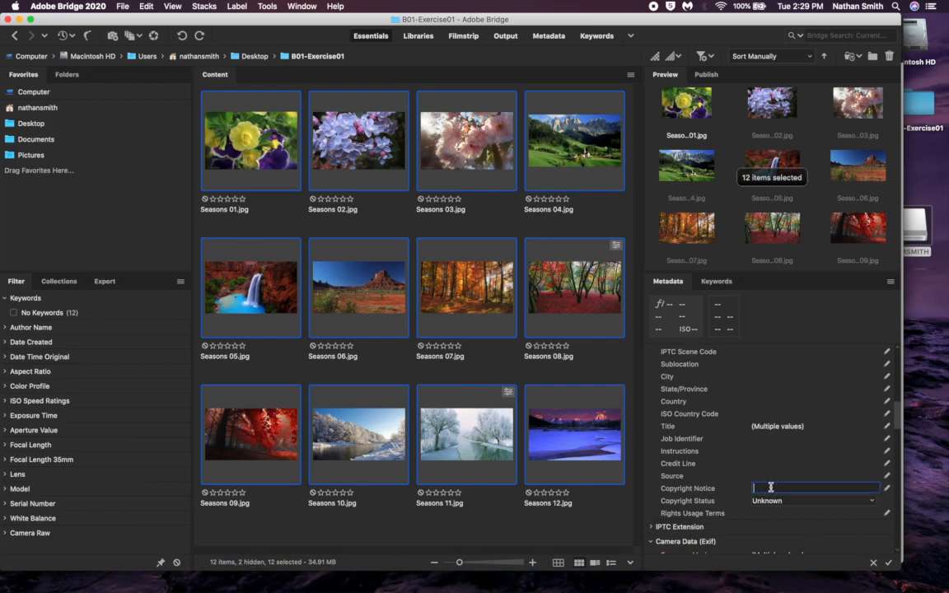
{"action": "type", "text": "Nathan Sm"}
{"action": "type", "text": "ith"}
{"action": "left_click", "coordinate": [809, 500]}
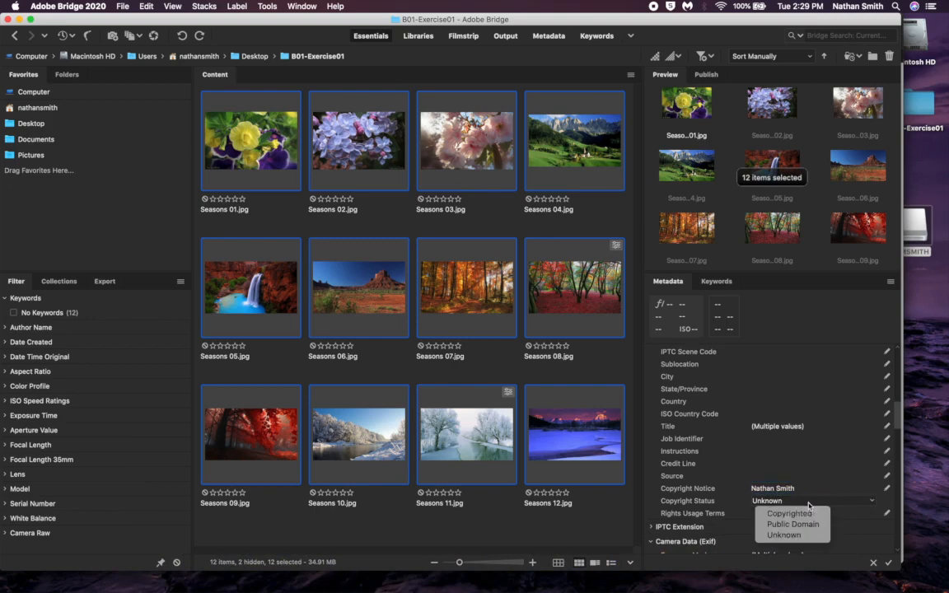
{"action": "left_click", "coordinate": [789, 513]}
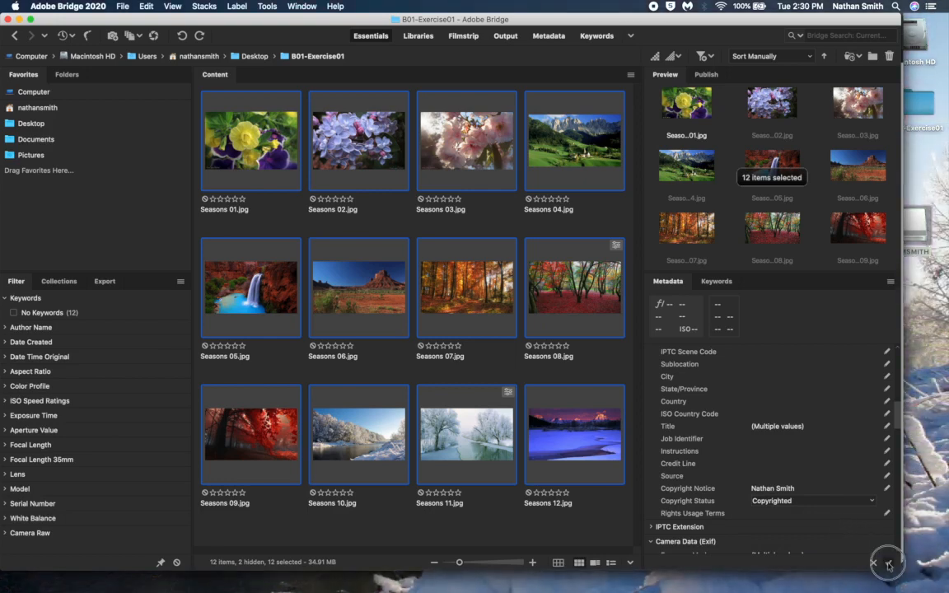
- Select Seasons 12 then Seasons 11 alone to confirm the copyright notice and status
{"action": "left_click", "coordinate": [574, 434]}
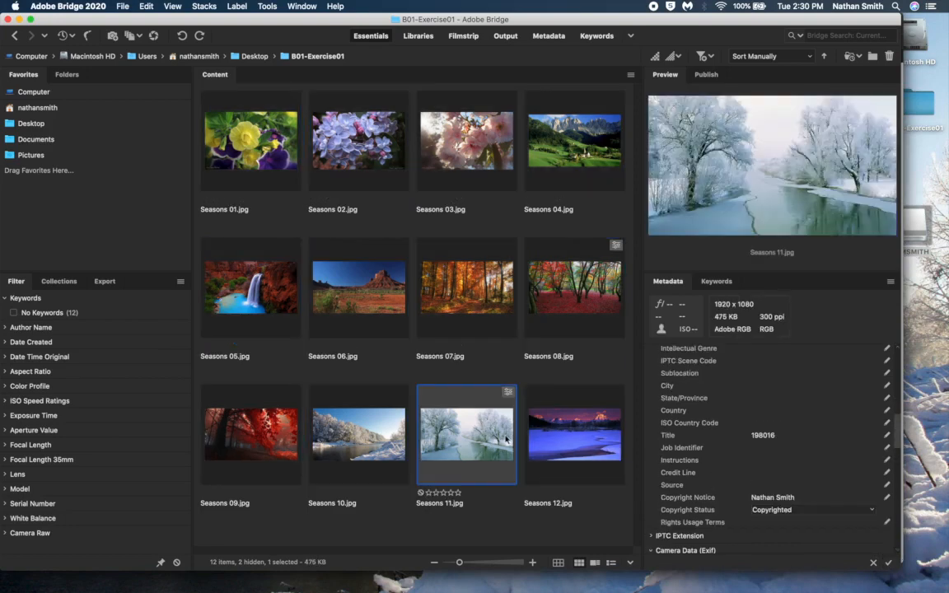
{"action": "left_click", "coordinate": [467, 434]}
{"action": "scroll", "coordinate": [725, 403], "scroll_direction": "up", "scroll_amount": 5}
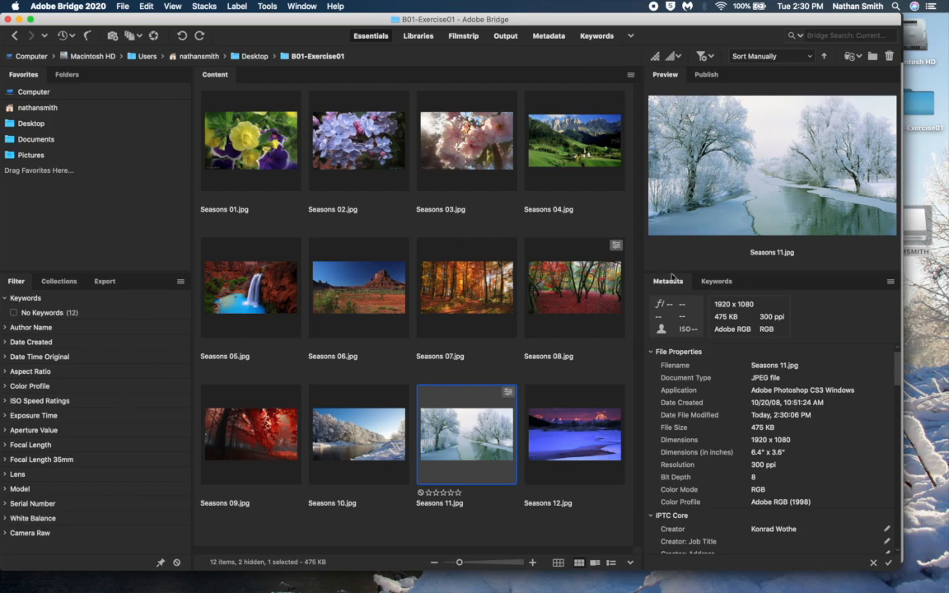
- Create a new top-level keyword named Seasons in the Keywords panel
{"action": "left_click", "coordinate": [716, 281]}
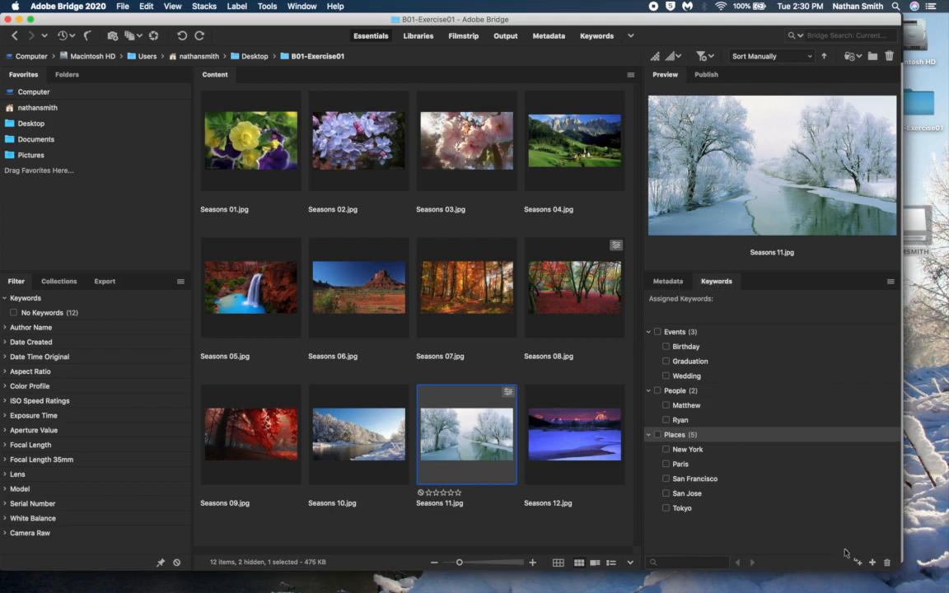
{"action": "left_click", "coordinate": [871, 563]}
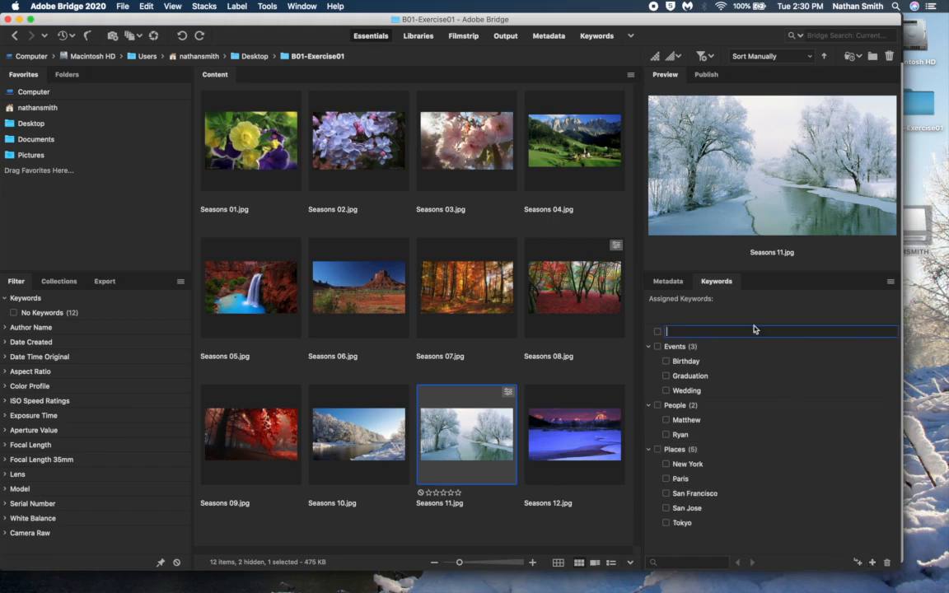
{"action": "type", "text": "Seasons"}
{"action": "key", "text": "Return"}
- Assign the Seasons keyword to all twelve Seasons photos
{"action": "left_click", "coordinate": [590, 440]}
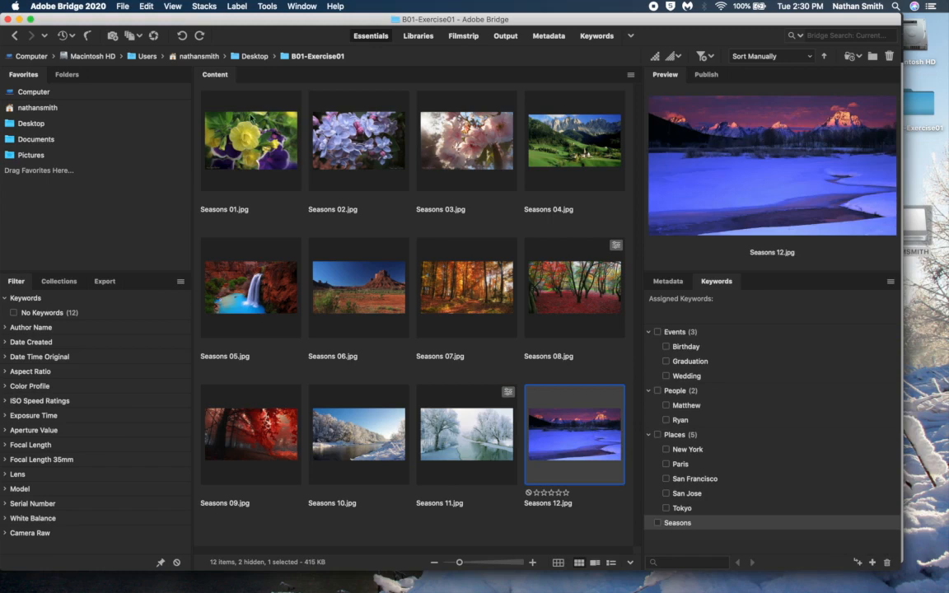
{"action": "left_click", "coordinate": [227, 135], "text": "shift"}
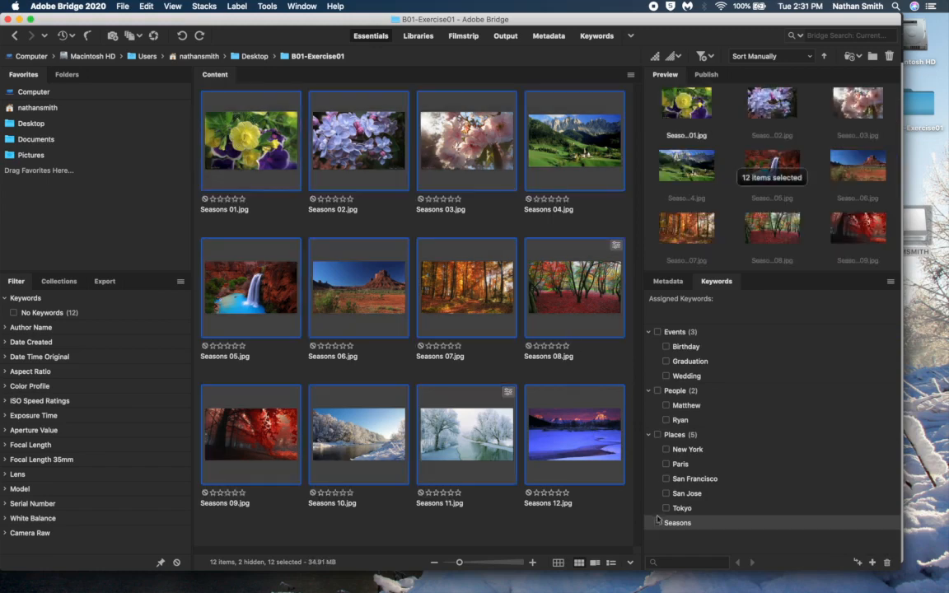
{"action": "left_click", "coordinate": [658, 524]}
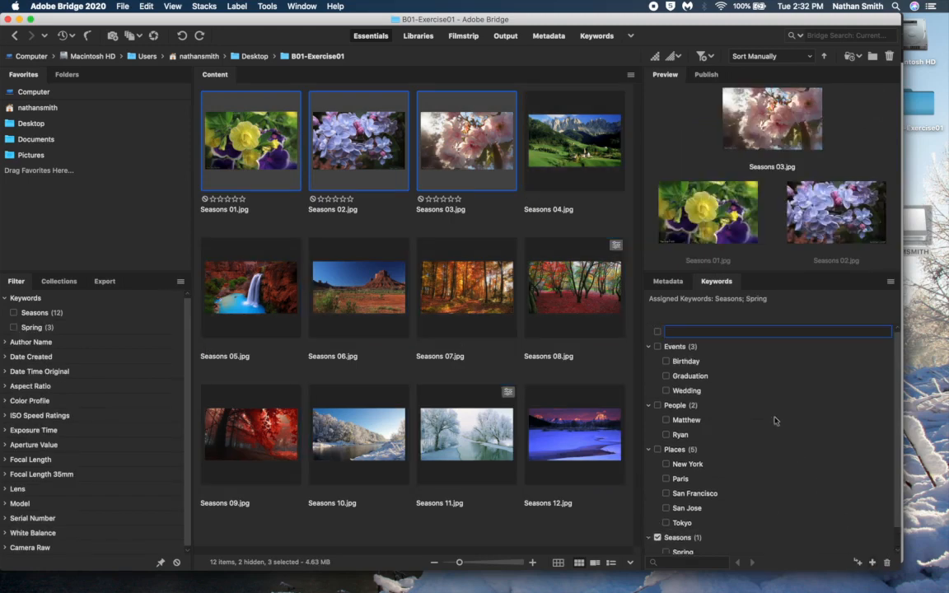
{"action": "type", "text": "Summer"}
- Create Summer, Fall and Winter keywords and nest each under the Seasons keyword
{"action": "key", "text": "Return"}
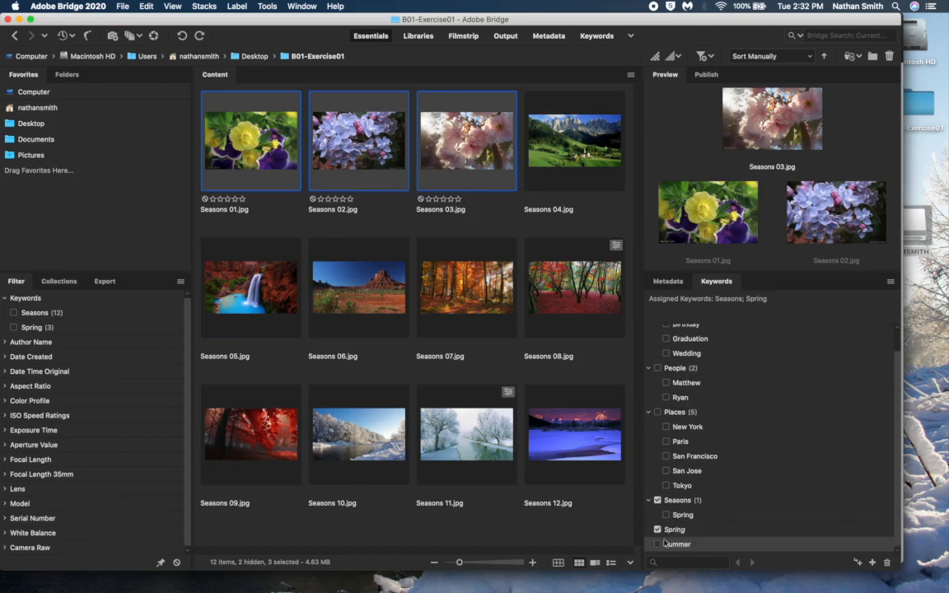
{"action": "left_click_drag", "start_coordinate": [683, 544], "coordinate": [678, 514]}
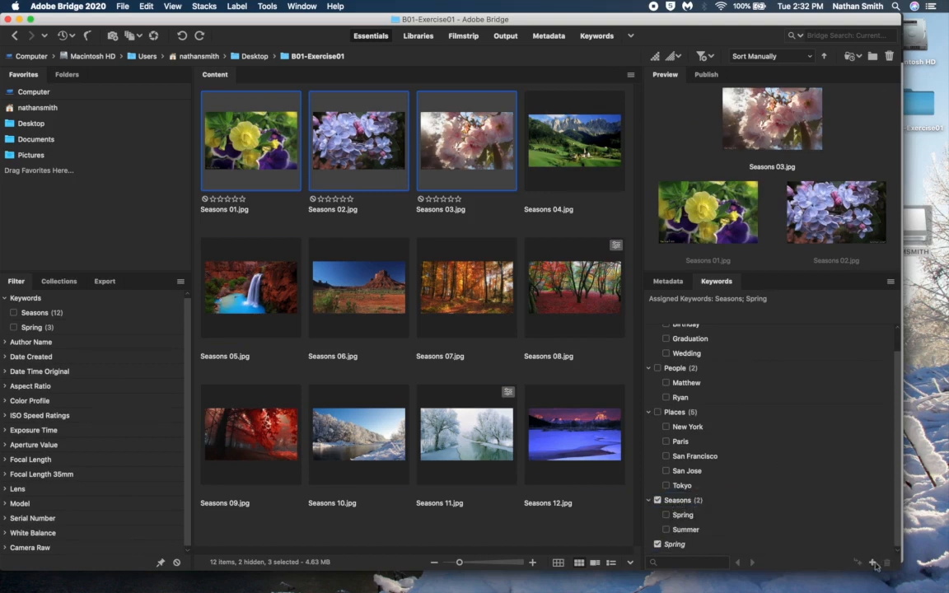
{"action": "left_click", "coordinate": [787, 509]}
{"action": "type", "text": "Fall"}
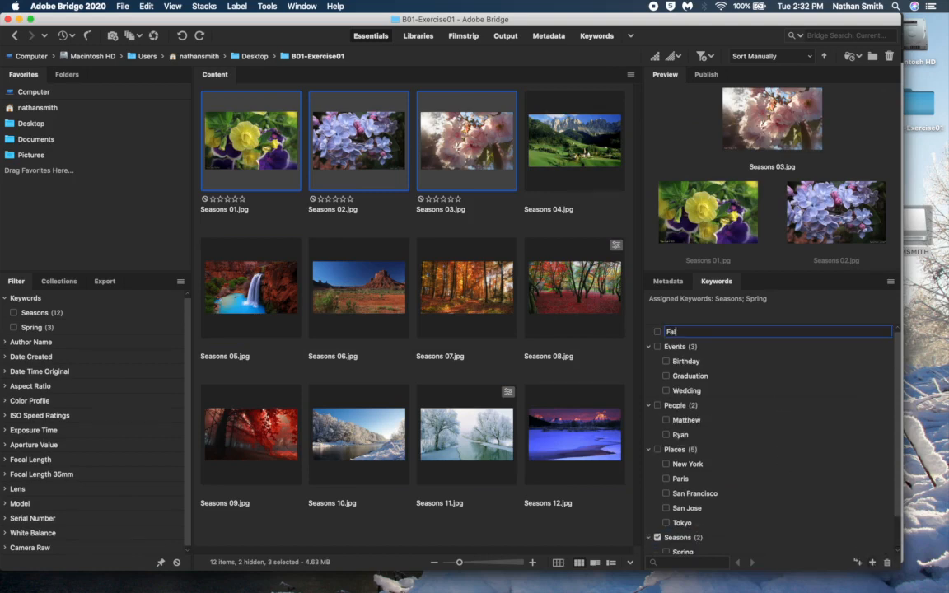
{"action": "key", "text": "Return"}
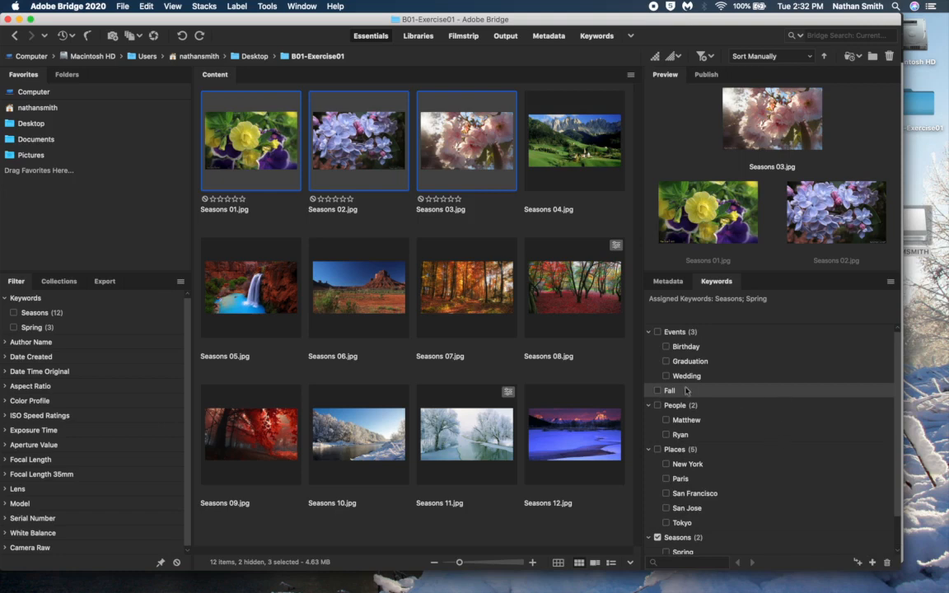
{"action": "left_click_drag", "start_coordinate": [675, 390], "coordinate": [706, 531]}
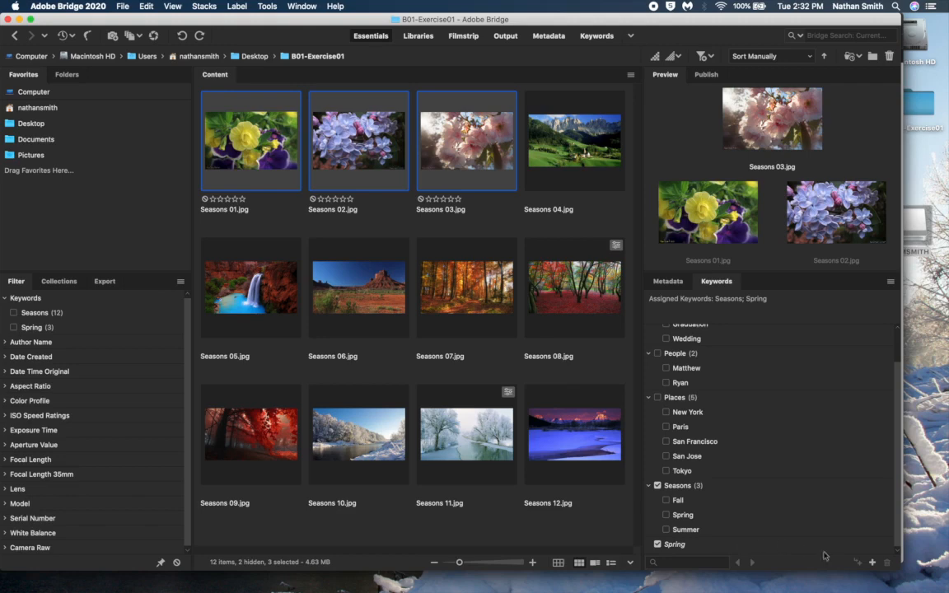
{"action": "left_click", "coordinate": [873, 562]}
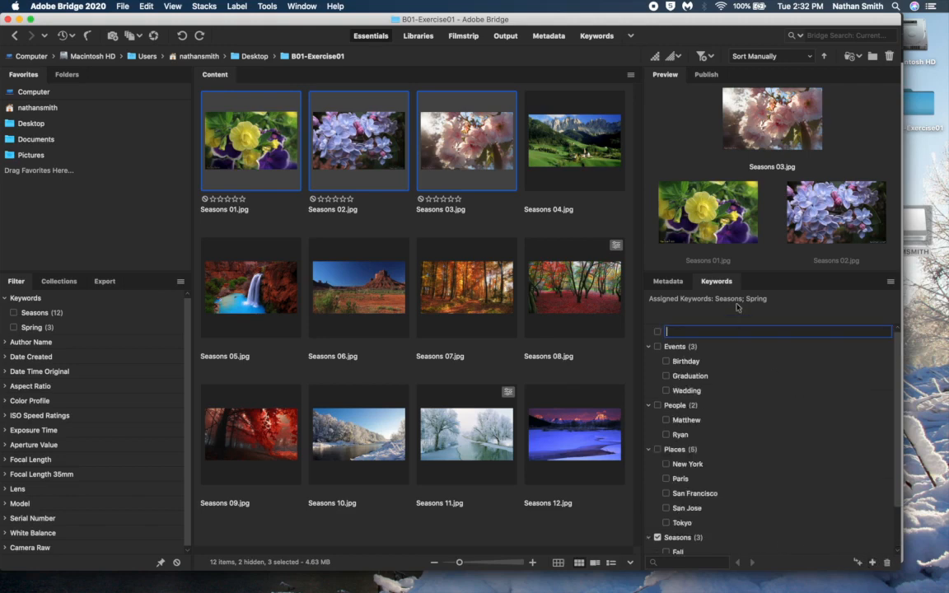
{"action": "type", "text": "Winter"}
{"action": "key", "text": "Return"}
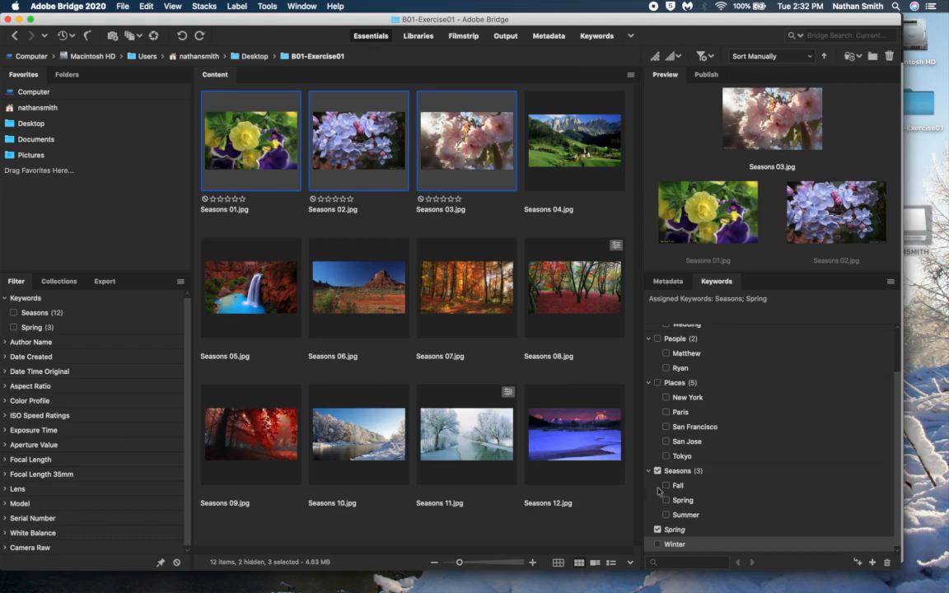
{"action": "left_click_drag", "start_coordinate": [674, 544], "coordinate": [678, 471]}
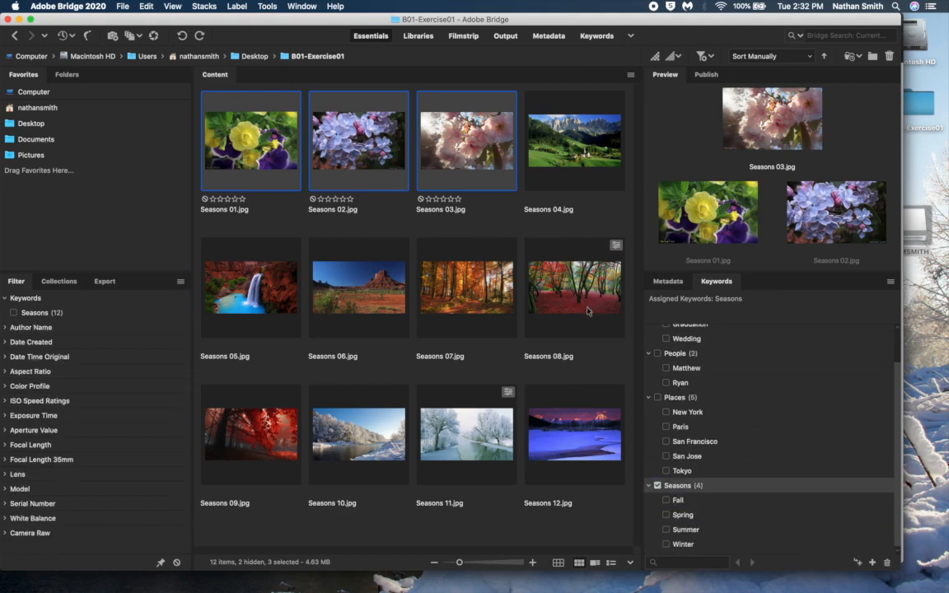
- Tag Seasons 01–03 with Spring and Seasons 04–06 with Summer
{"action": "left_click", "coordinate": [667, 515]}
{"action": "left_click", "coordinate": [556, 164]}
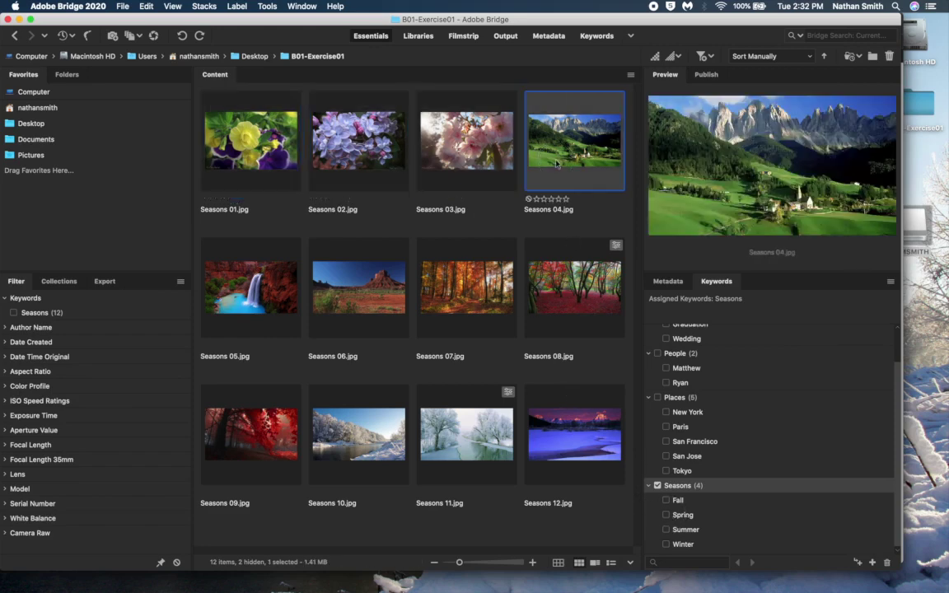
{"action": "left_click", "coordinate": [360, 286], "text": "shift"}
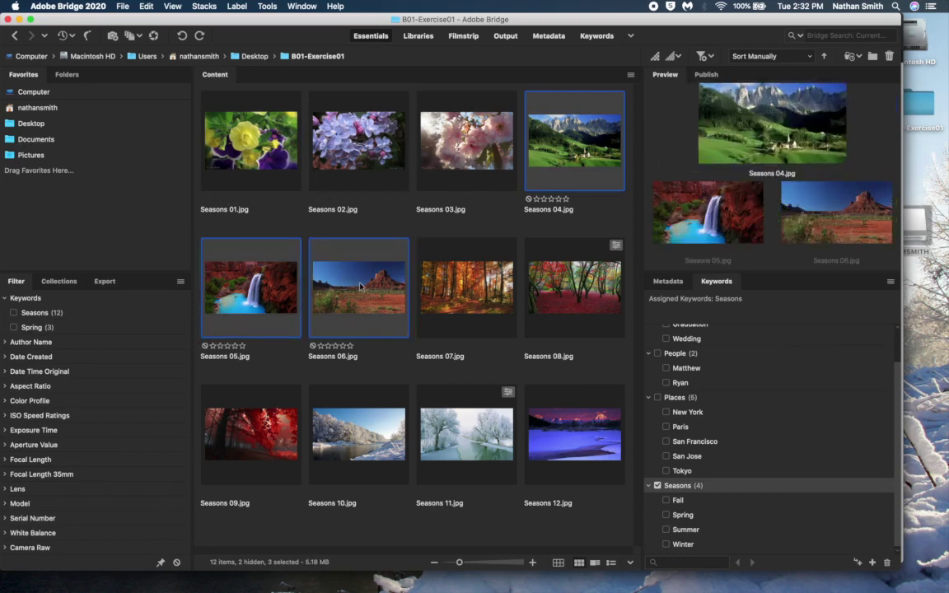
{"action": "left_click", "coordinate": [666, 530]}
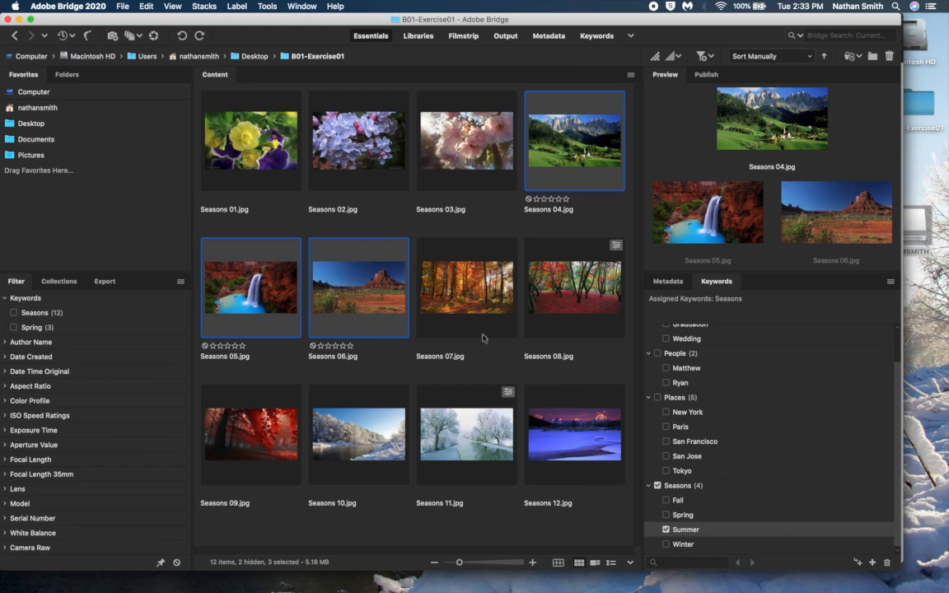
- Tag Seasons 07–09 with Fall and select Seasons 10–12 for Winter
{"action": "left_click", "coordinate": [466, 288]}
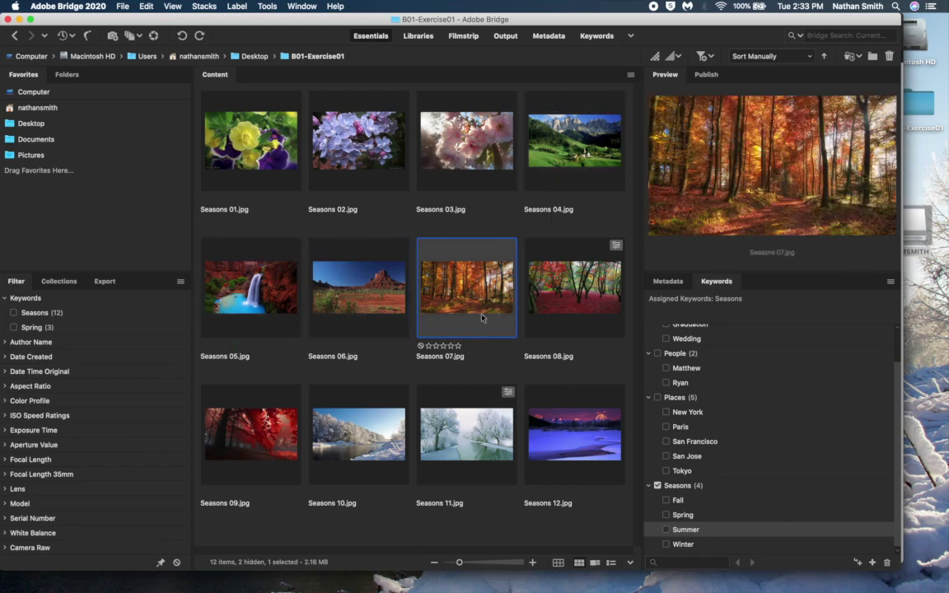
{"action": "left_click", "coordinate": [287, 444], "text": "shift"}
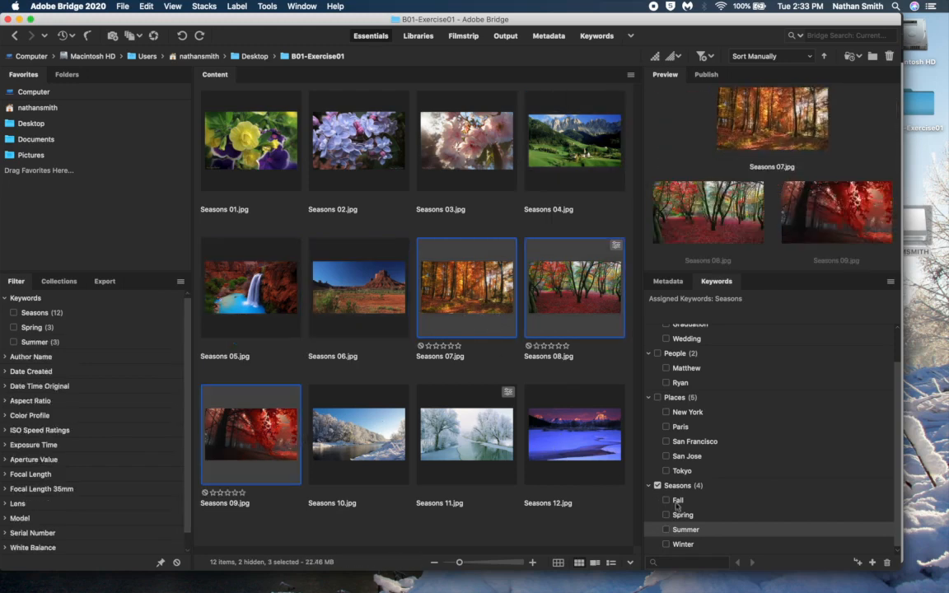
{"action": "left_click", "coordinate": [666, 500]}
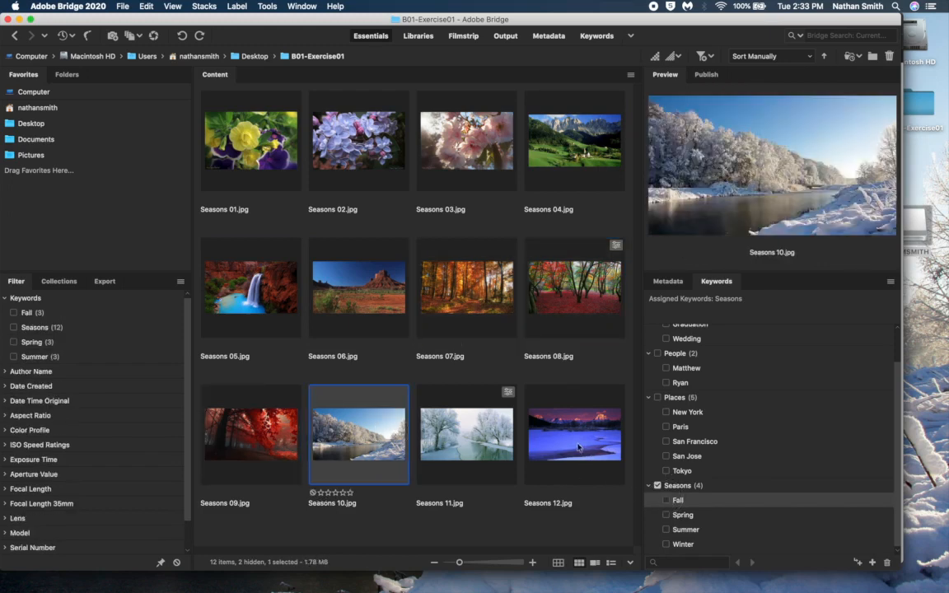
{"action": "left_click", "coordinate": [575, 433], "text": "shift"}
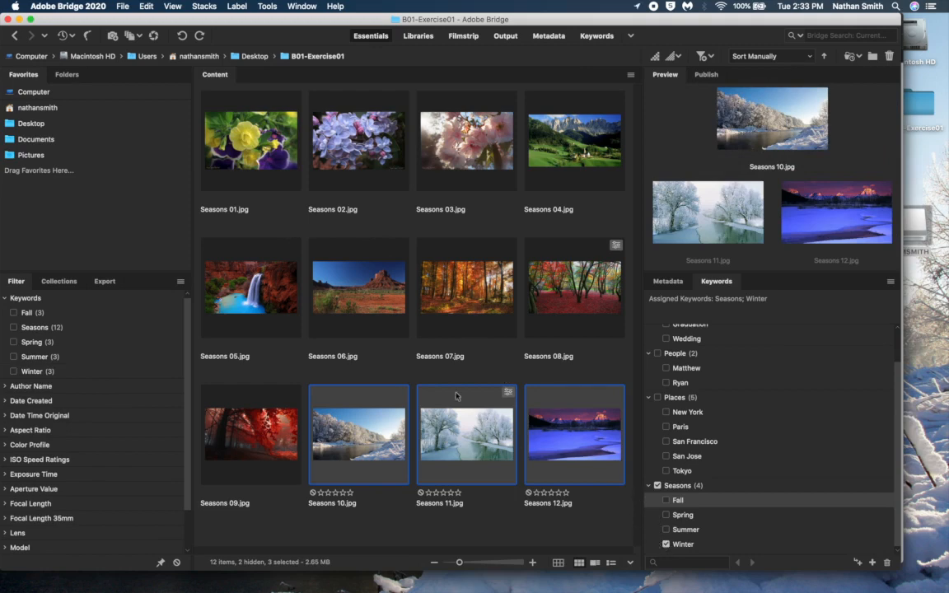
- Deselect all photos and try filtering by the Fall and Seasons keywords, then clear them
{"action": "left_click", "coordinate": [628, 356]}
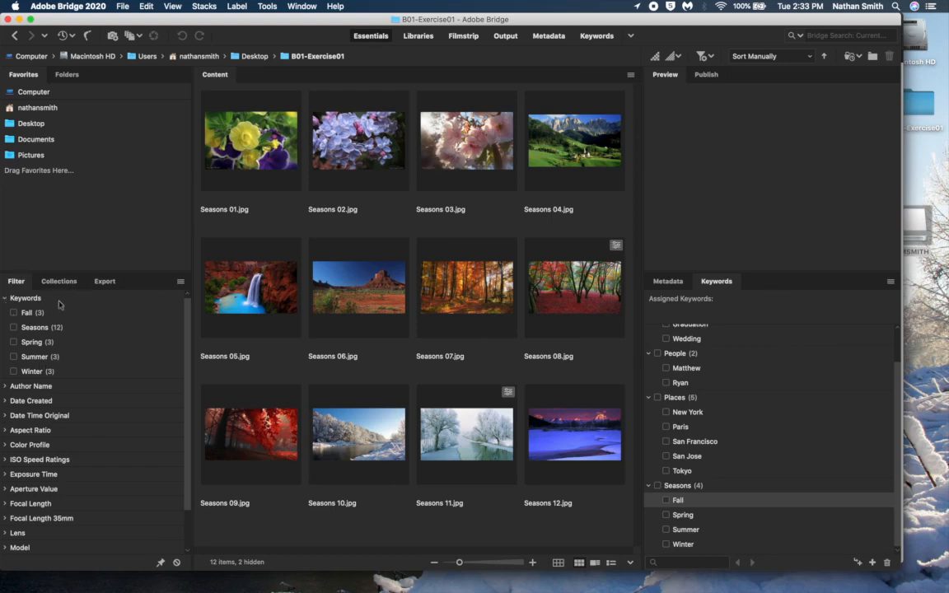
{"action": "left_click", "coordinate": [14, 313]}
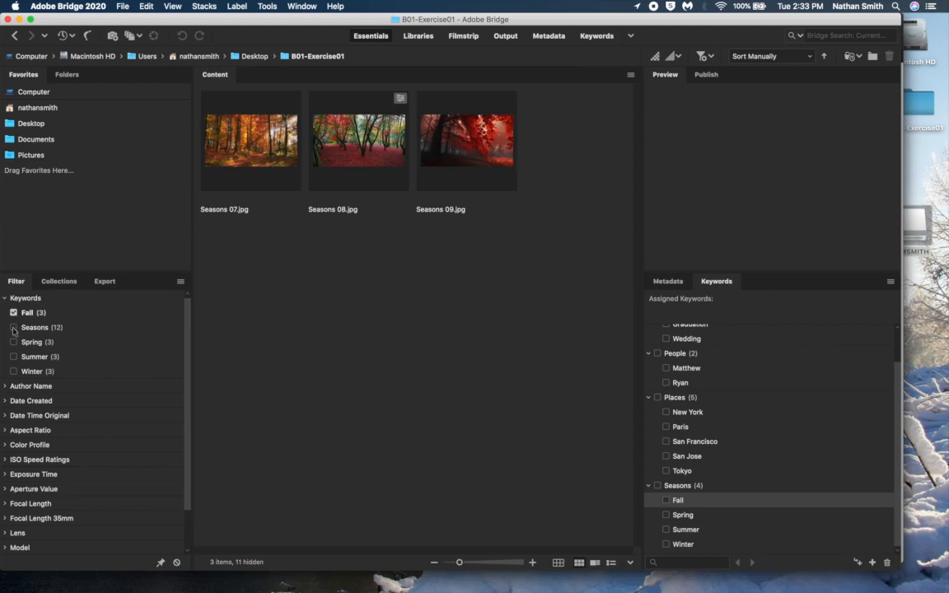
{"action": "left_click", "coordinate": [14, 328]}
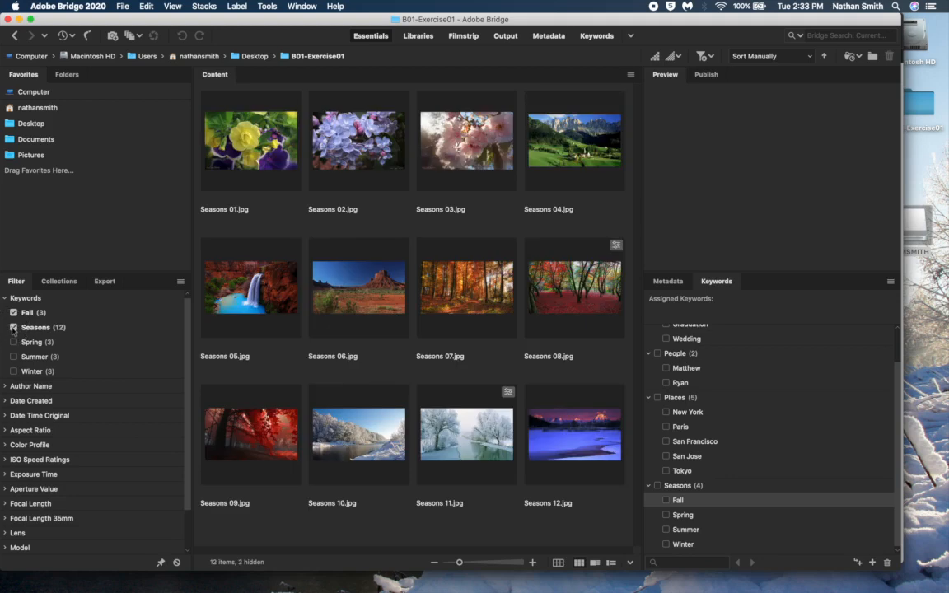
{"action": "left_click", "coordinate": [14, 313]}
{"action": "left_click", "coordinate": [14, 342]}
- Filter the folder by Spring and Summer so only Seasons 01–06 show
{"action": "left_click", "coordinate": [14, 327]}
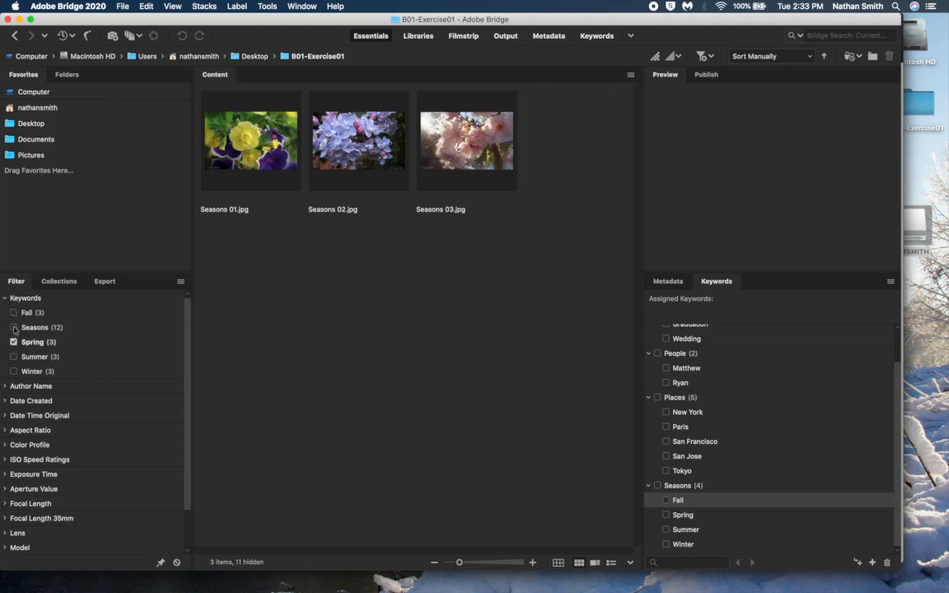
{"action": "left_click", "coordinate": [14, 357]}
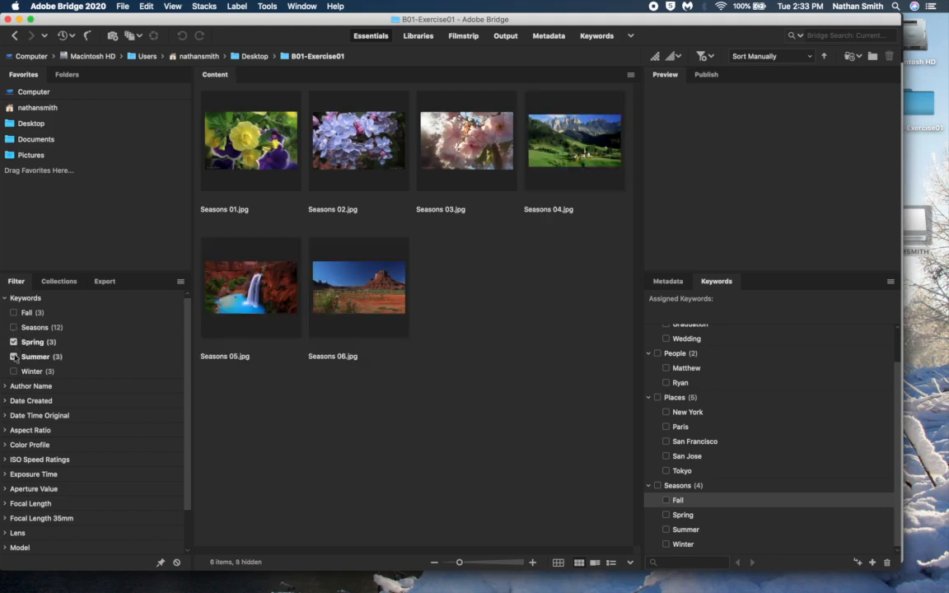